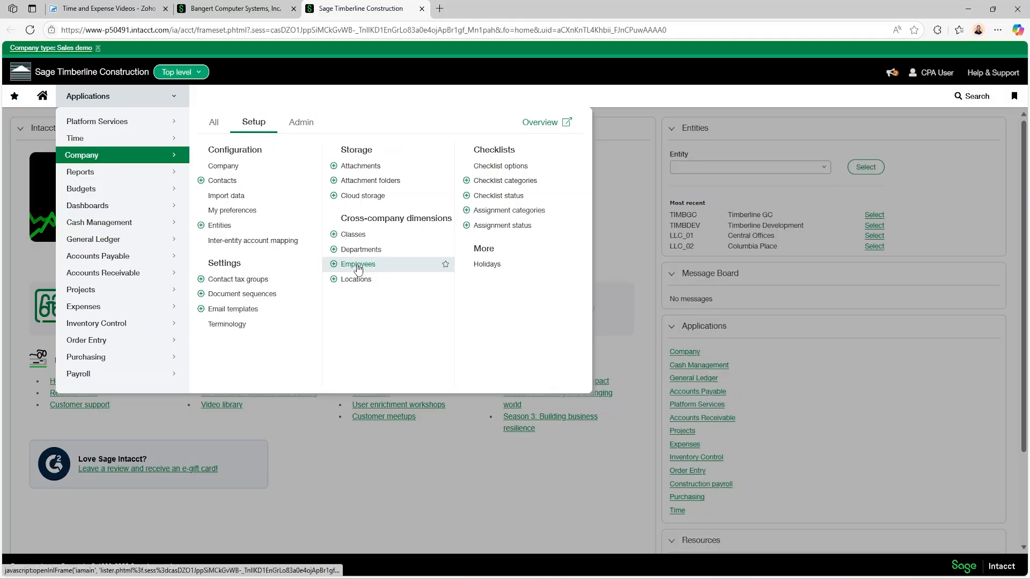
Open the Employees list from the Expenses application in the Applications menu.
{"action": "mouse_move", "coordinate": [113, 140]}
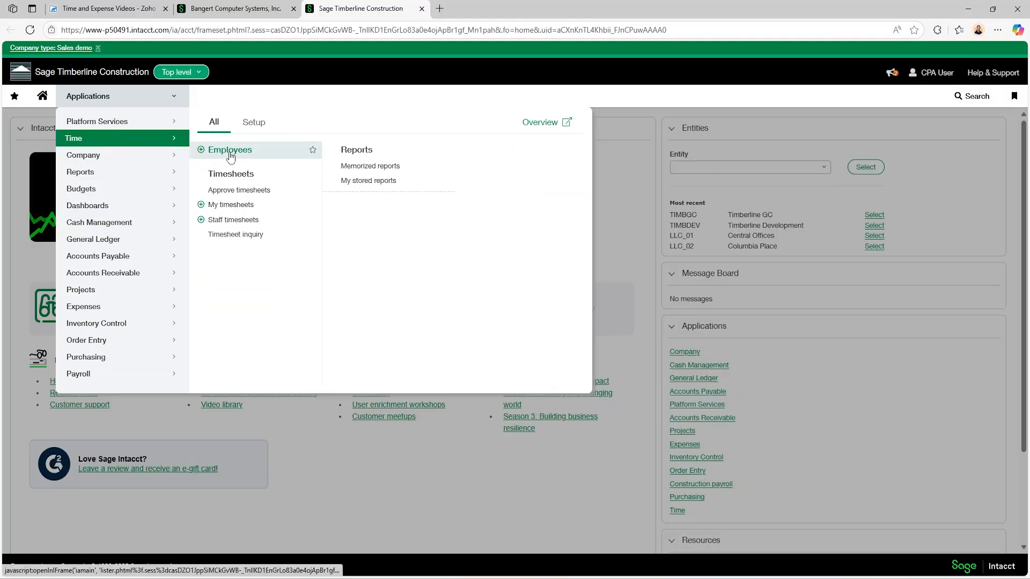
{"action": "mouse_move", "coordinate": [102, 315]}
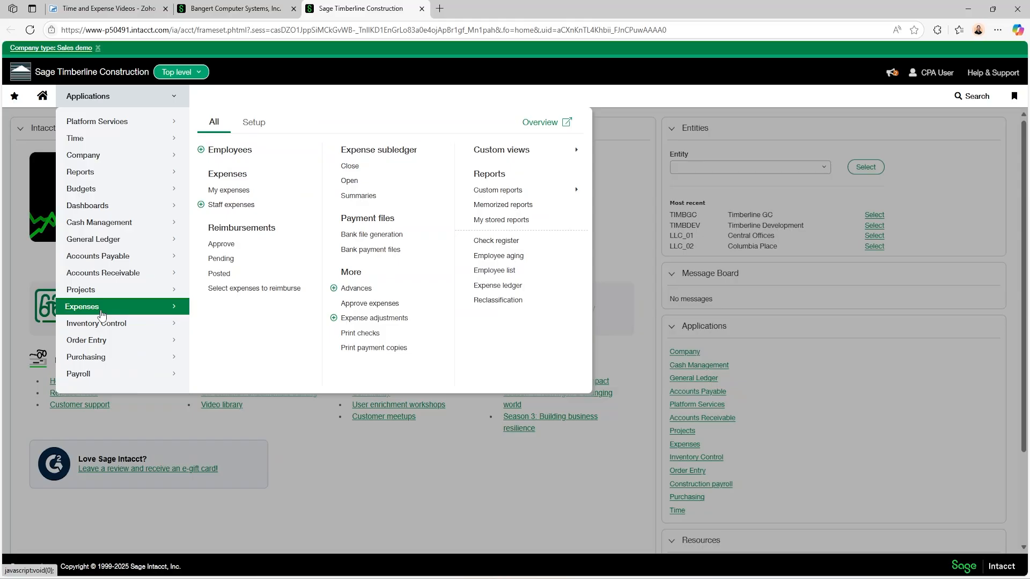
{"action": "left_click", "coordinate": [240, 155]}
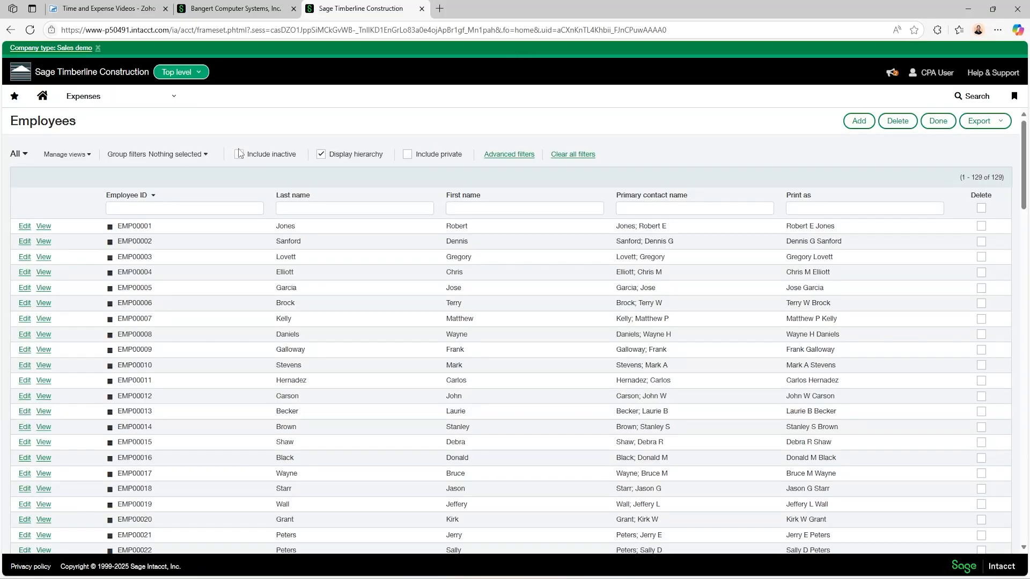
Scroll through the 129 employee records and start a new employee record.
{"action": "scroll", "coordinate": [253, 174], "scroll_direction": "down", "scroll_amount": 15}
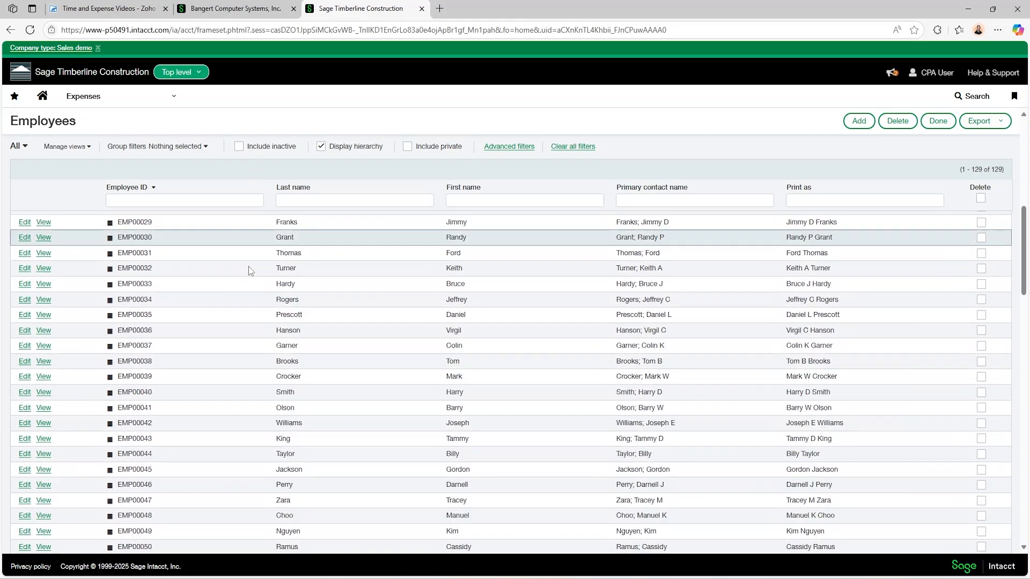
{"action": "scroll", "coordinate": [250, 271], "scroll_direction": "down", "scroll_amount": 7}
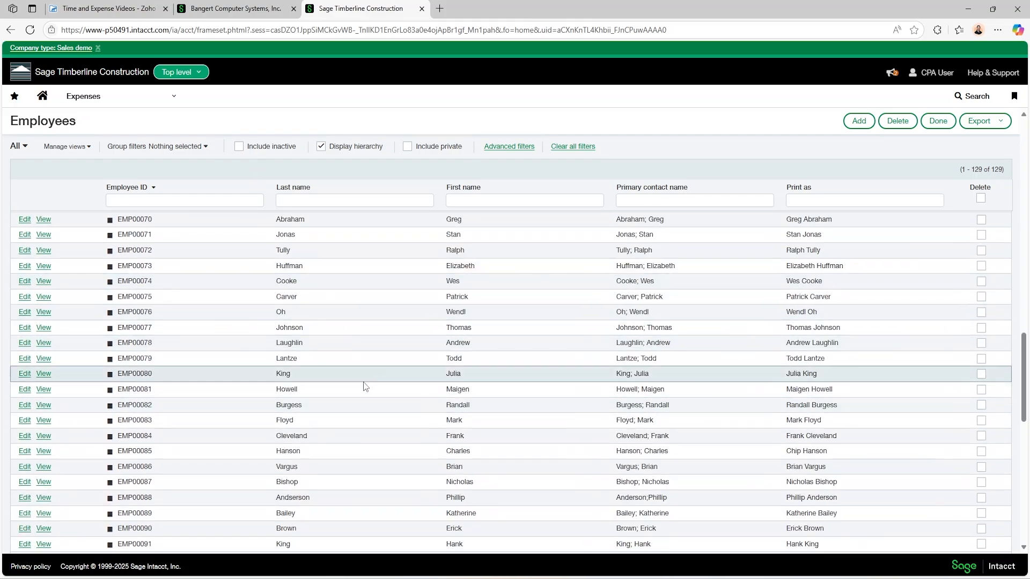
{"action": "left_click", "coordinate": [858, 121]}
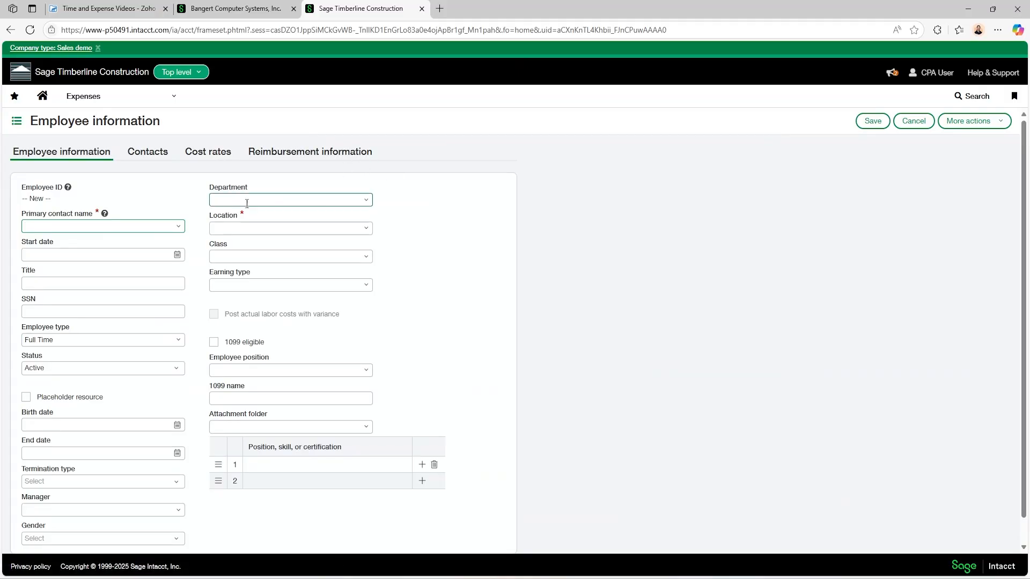
Show the existing contacts available as the new employee's primary contact name.
{"action": "left_click", "coordinate": [182, 229]}
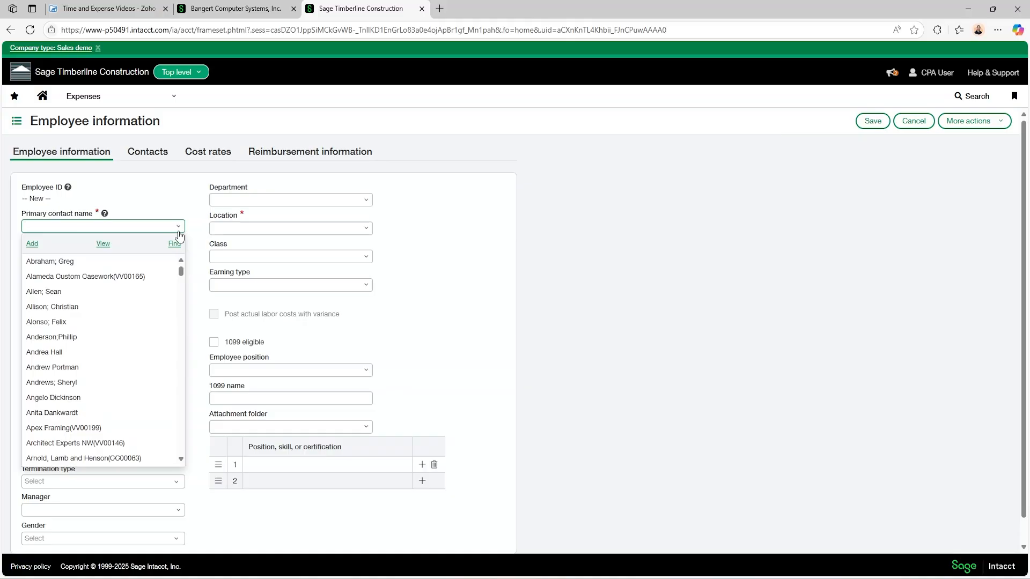
Create a new contact and enter the employee's last and first names.
{"action": "left_click", "coordinate": [32, 244]}
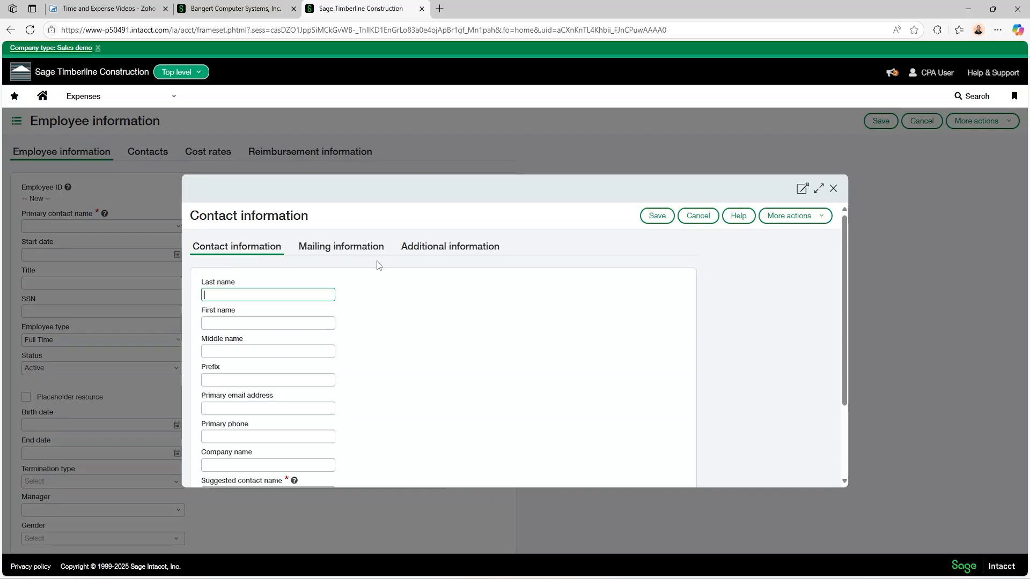
{"action": "key", "text": "Tab"}
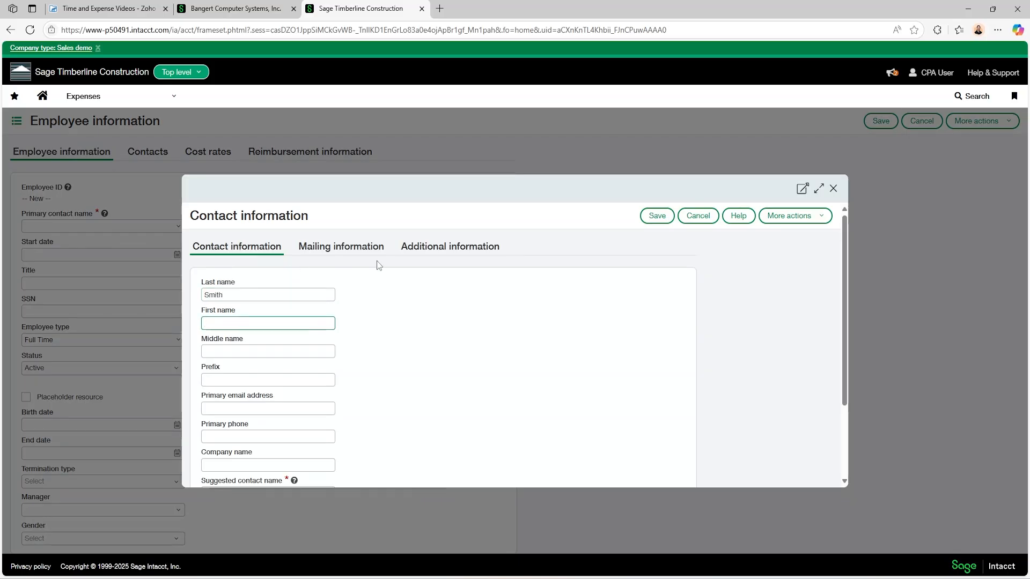
{"action": "key", "text": "Tab"}
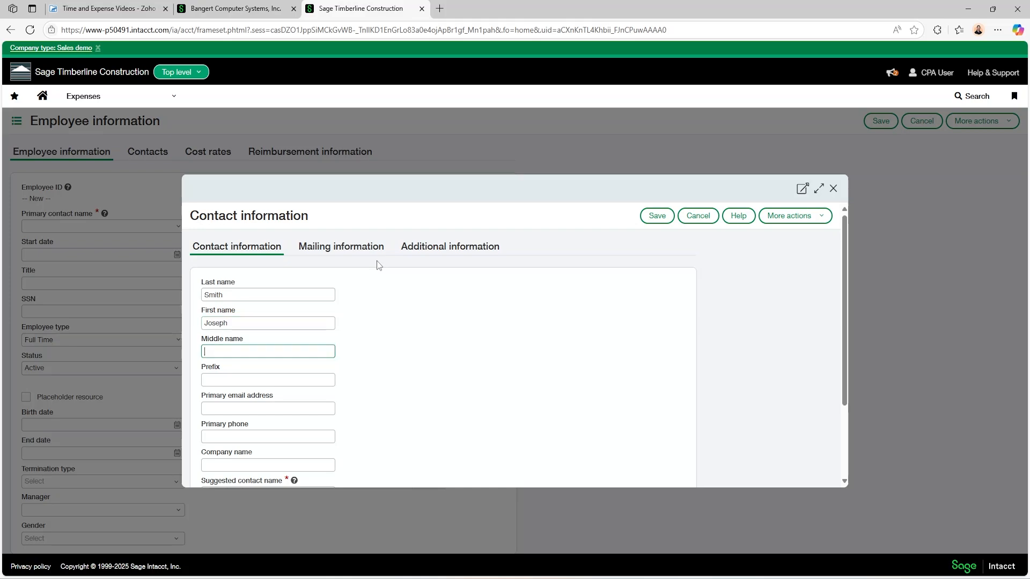
Fill in the contact's primary e-mail address and primary phone number.
{"action": "scroll", "coordinate": [324, 317], "scroll_direction": "down", "scroll_amount": 1}
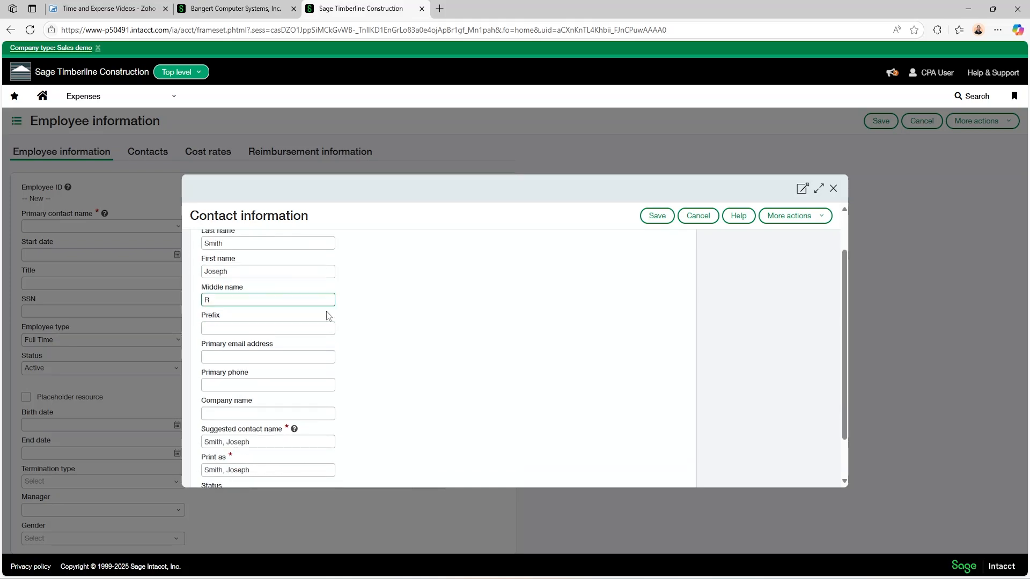
{"action": "left_click", "coordinate": [242, 353]}
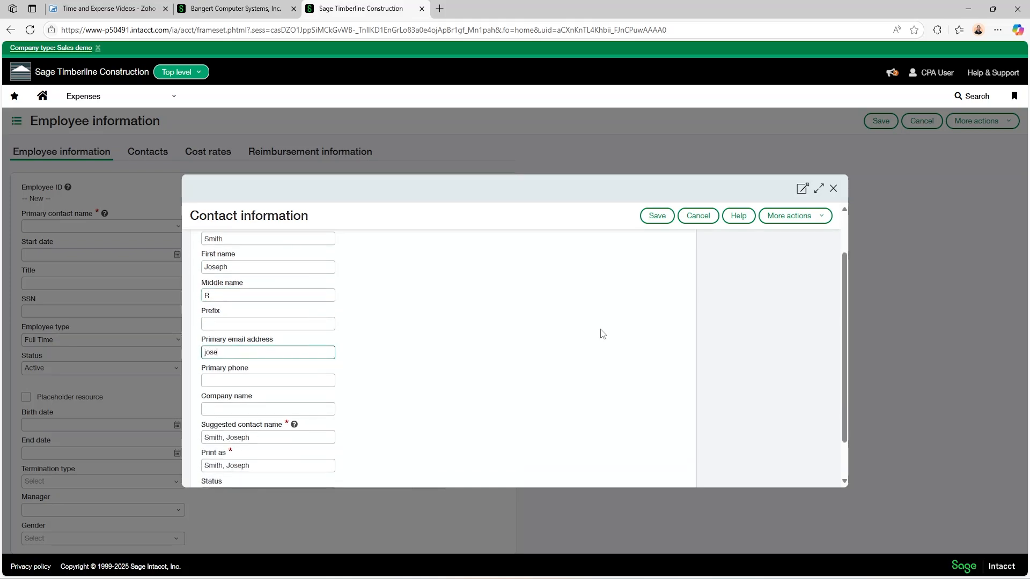
{"action": "left_click", "coordinate": [263, 378]}
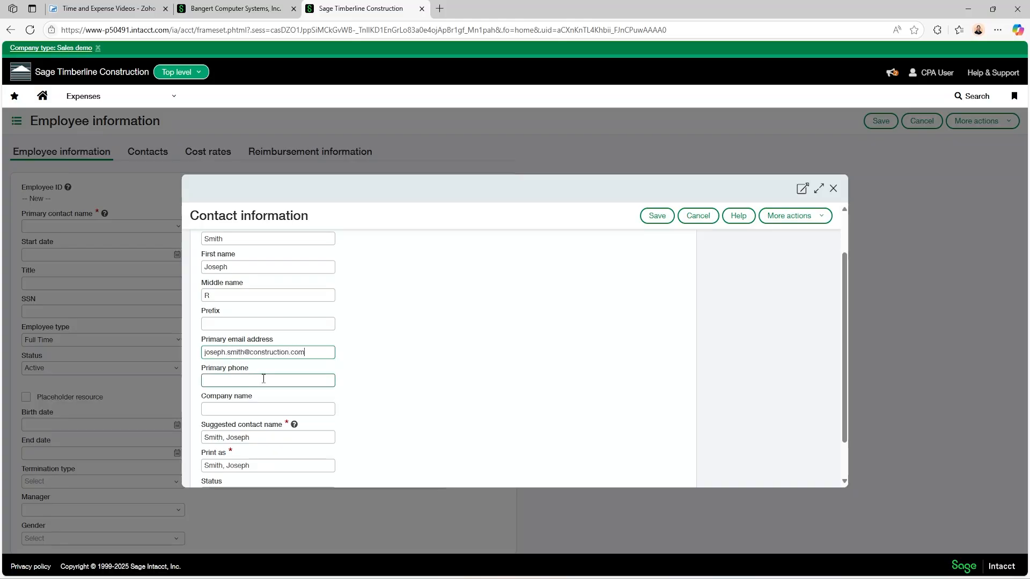
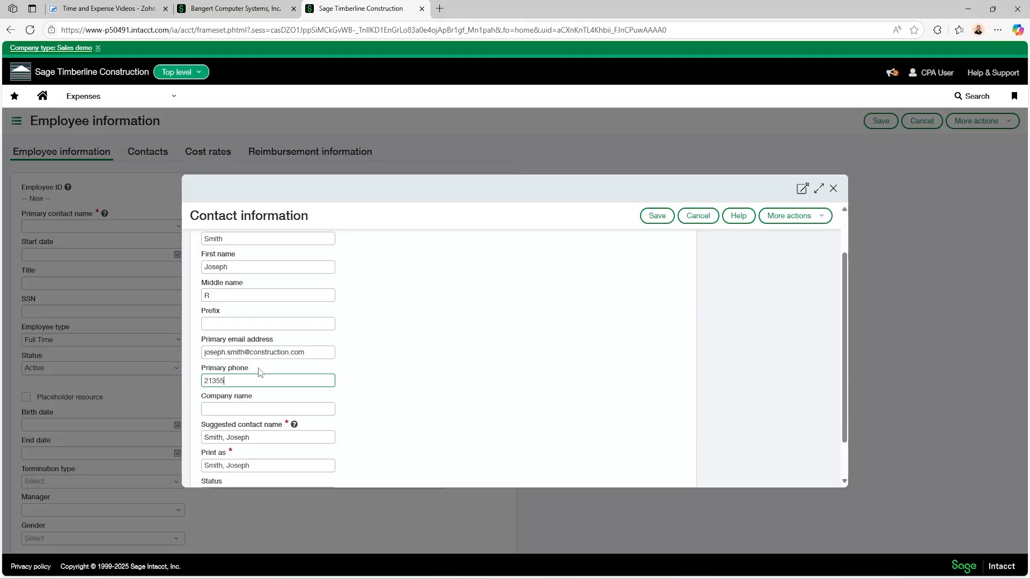
{"action": "scroll", "coordinate": [471, 335], "scroll_direction": "down", "scroll_amount": 1}
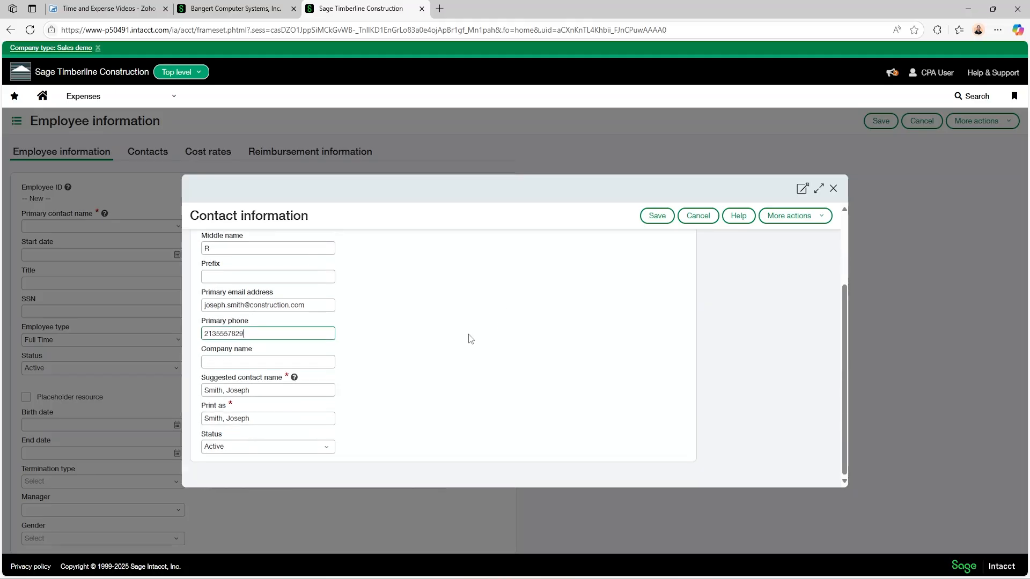
{"action": "scroll", "coordinate": [453, 339], "scroll_direction": "up", "scroll_amount": 3}
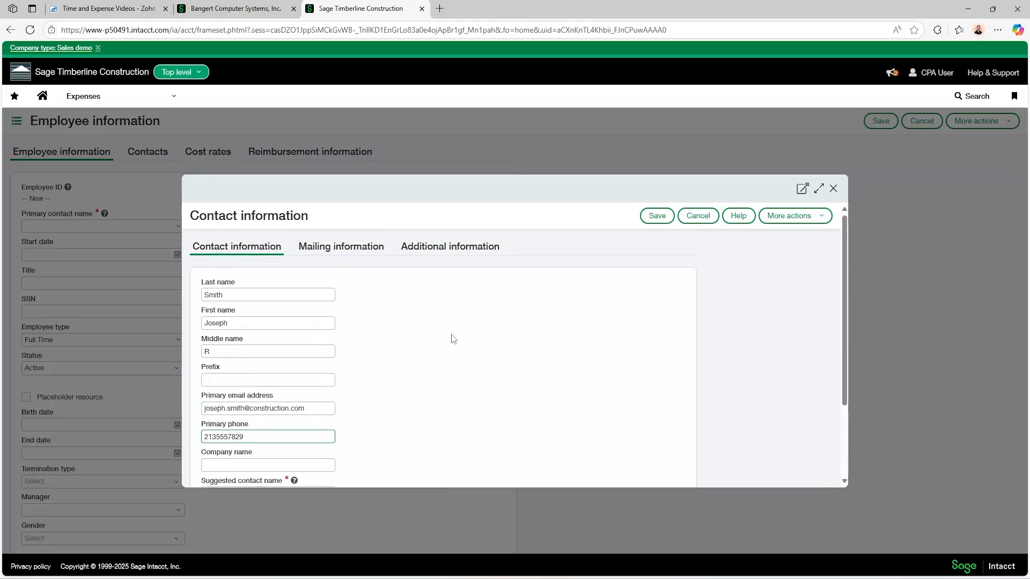
Review the contact's mailing and additional information, then save the contact.
{"action": "left_click", "coordinate": [335, 250]}
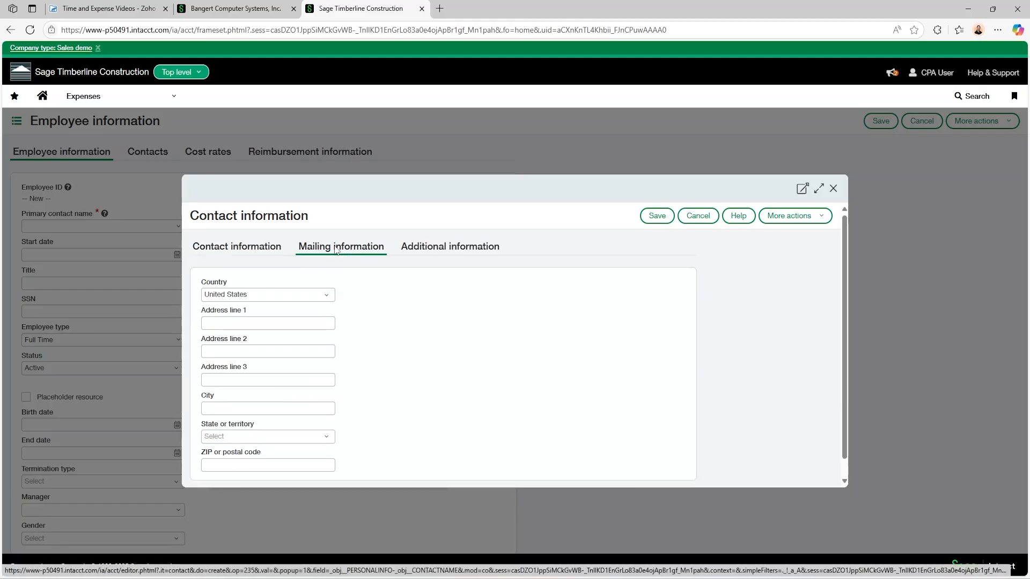
{"action": "left_click", "coordinate": [434, 252]}
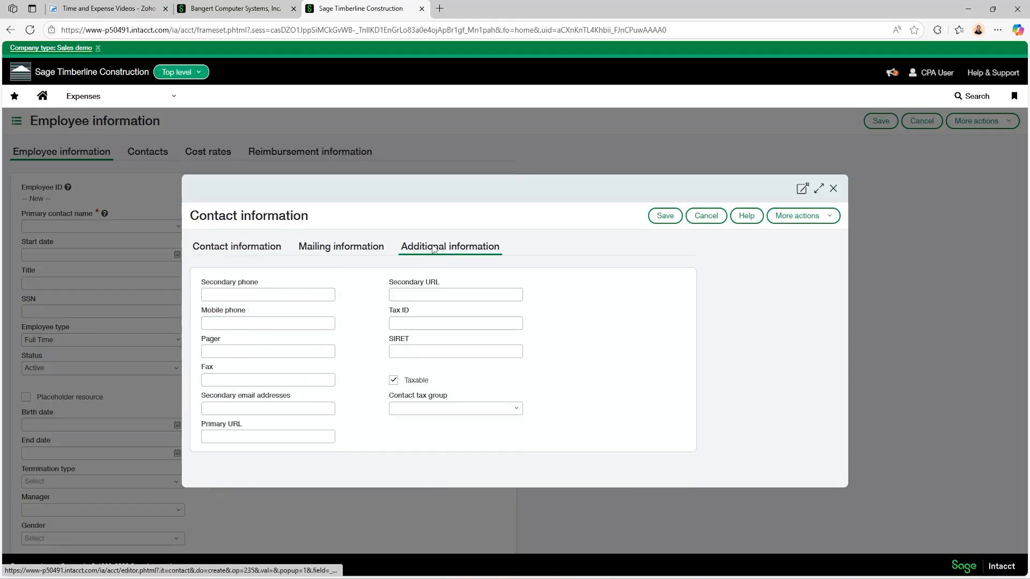
{"action": "left_click", "coordinate": [271, 324]}
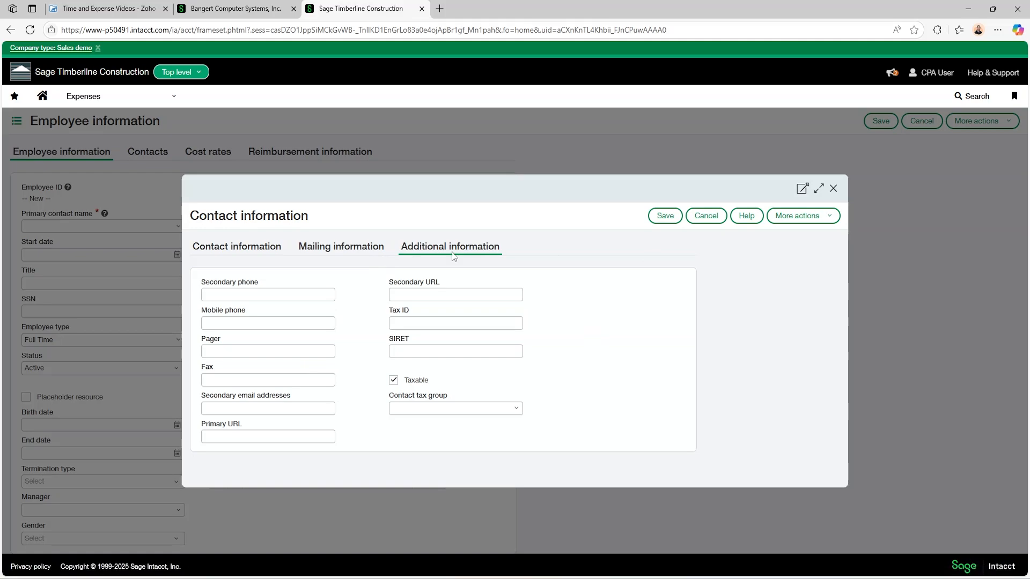
{"action": "left_click", "coordinate": [651, 222]}
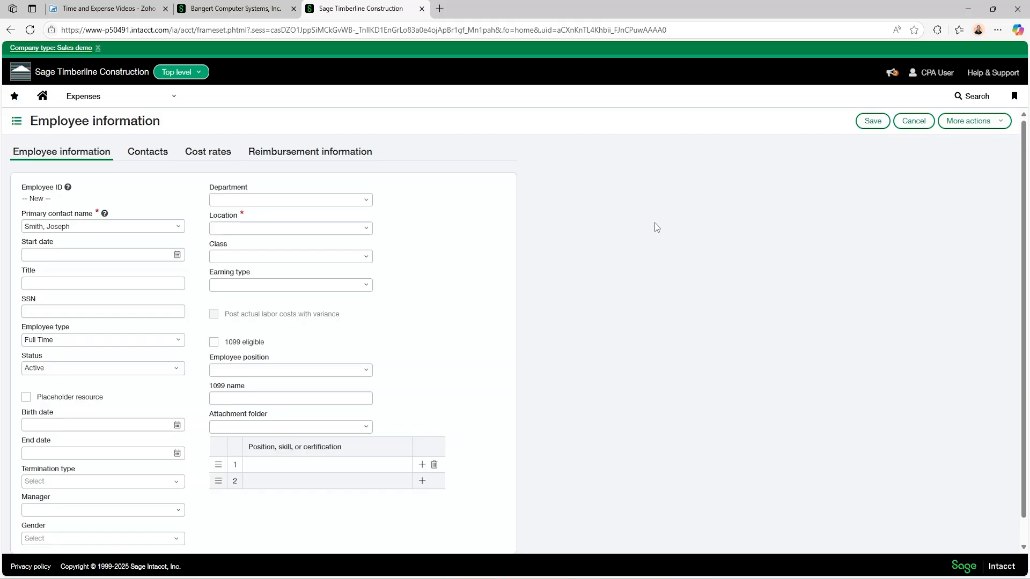
Set the employee's start date to 04/01/2025 and location to San Jose.
{"action": "scroll", "coordinate": [655, 225], "scroll_direction": "down", "scroll_amount": 1}
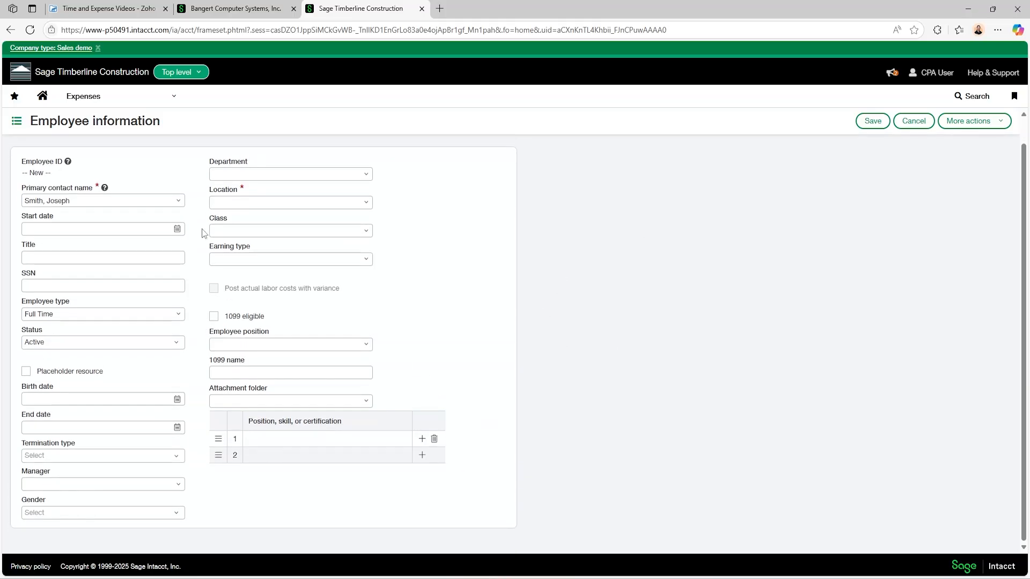
{"action": "left_click", "coordinate": [177, 229]}
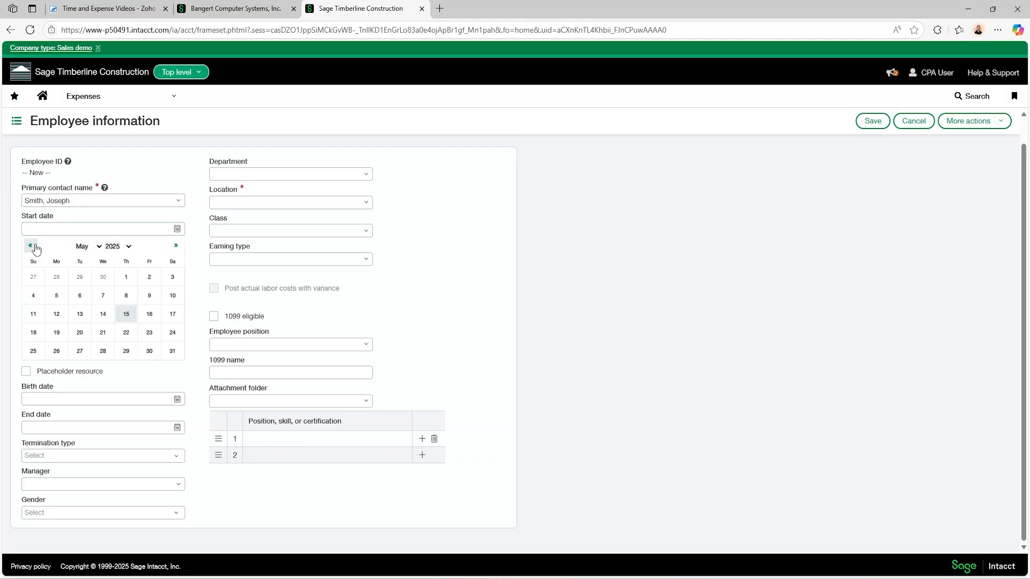
{"action": "left_click", "coordinate": [30, 246]}
{"action": "left_click", "coordinate": [80, 277]}
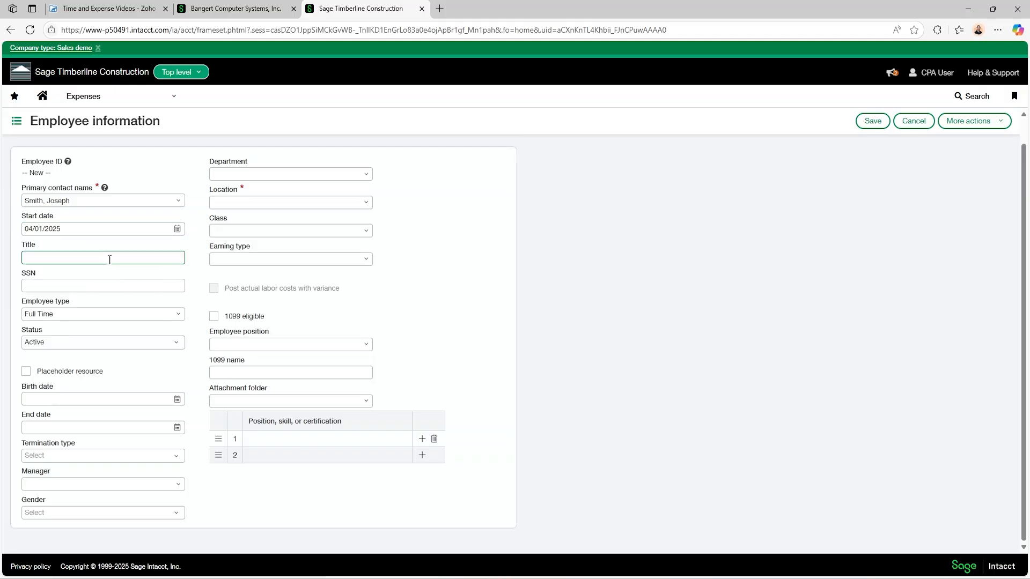
{"action": "left_click", "coordinate": [86, 281]}
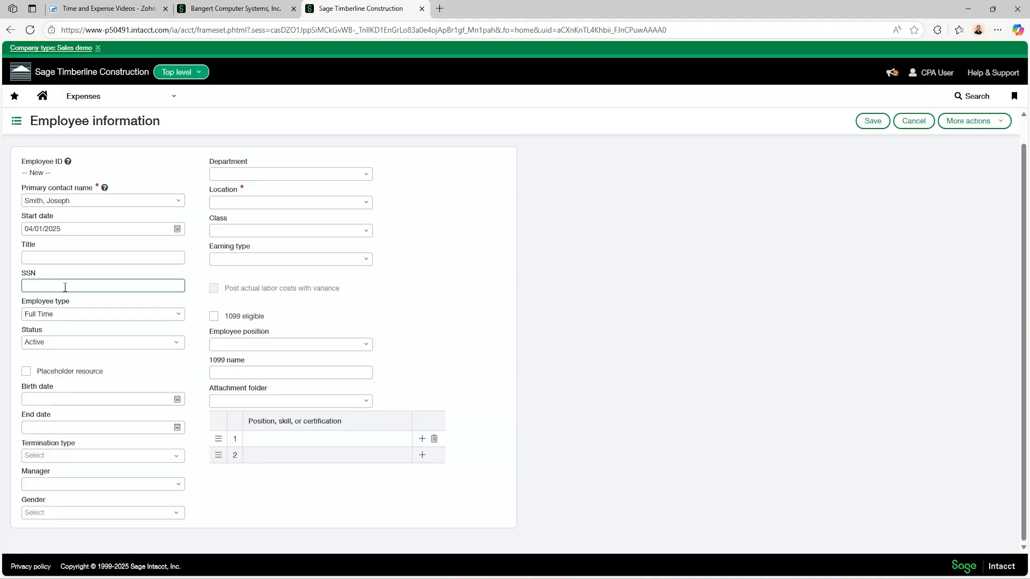
{"action": "left_click", "coordinate": [363, 202]}
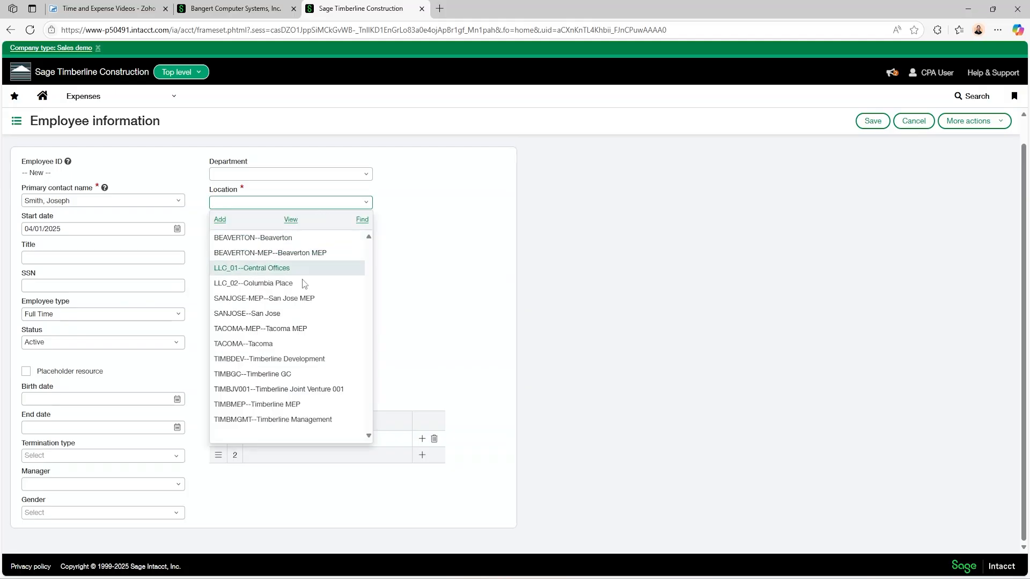
{"action": "left_click", "coordinate": [279, 315]}
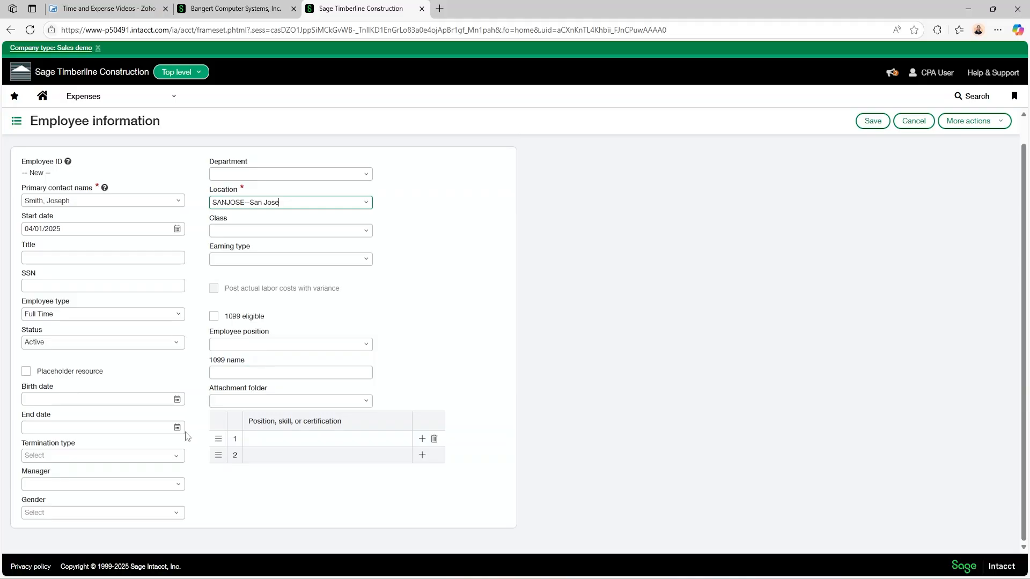
Assign the employee's manager, set gender to Male, and save the employee.
{"action": "left_click", "coordinate": [178, 484]}
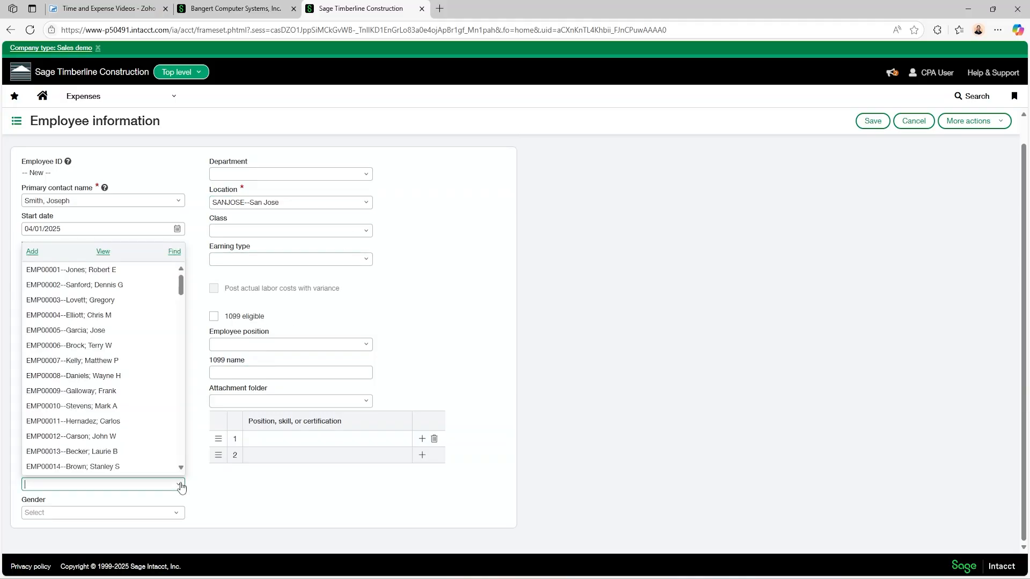
{"action": "left_click", "coordinate": [131, 424]}
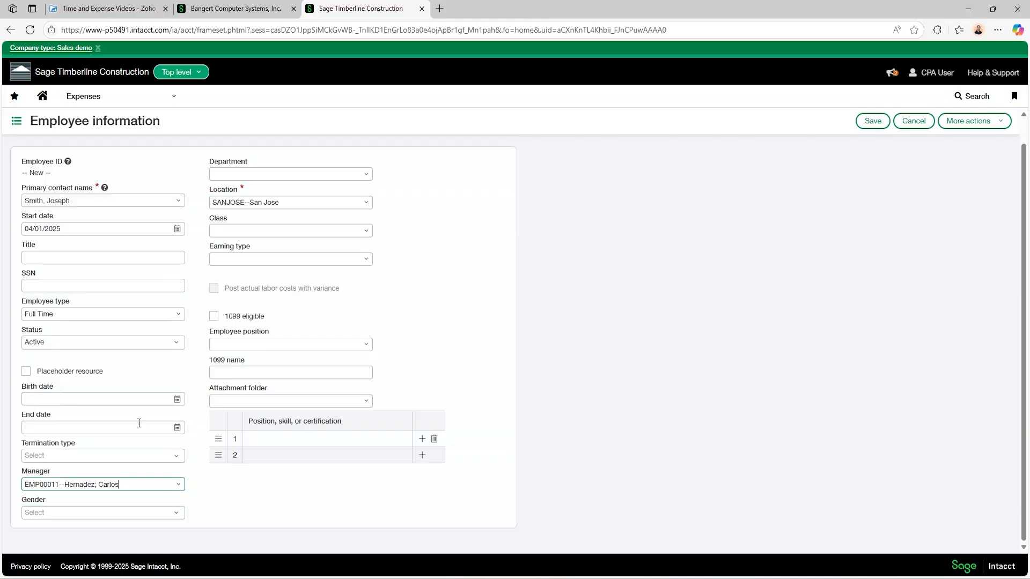
{"action": "left_click", "coordinate": [112, 433]}
{"action": "left_click", "coordinate": [164, 519]}
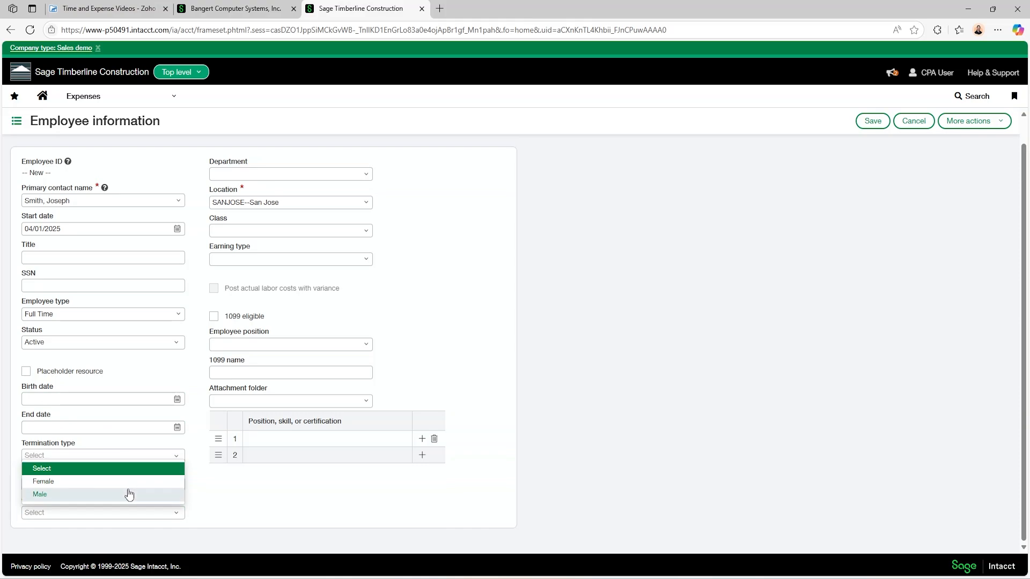
{"action": "left_click", "coordinate": [128, 497]}
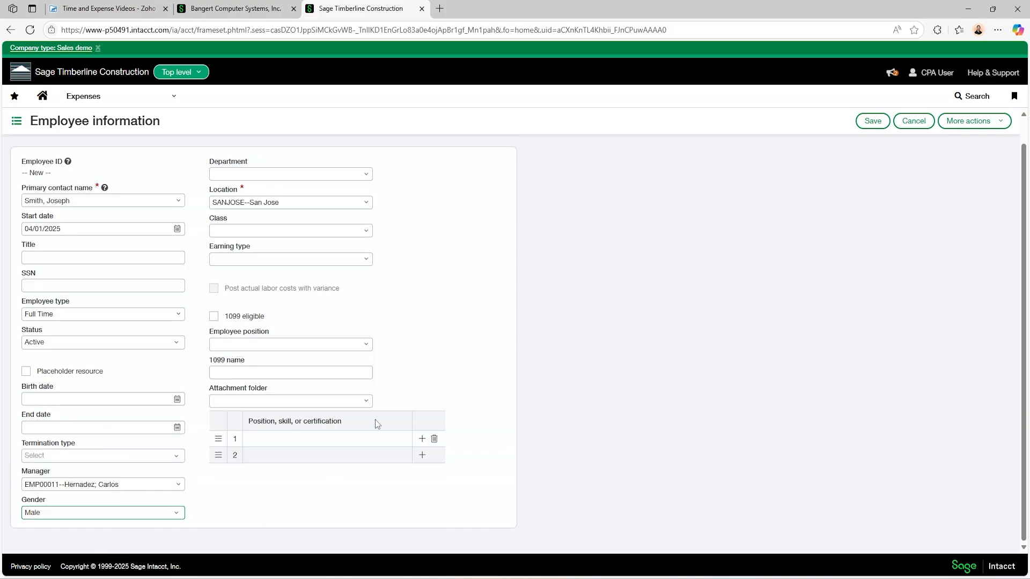
{"action": "left_click", "coordinate": [306, 376]}
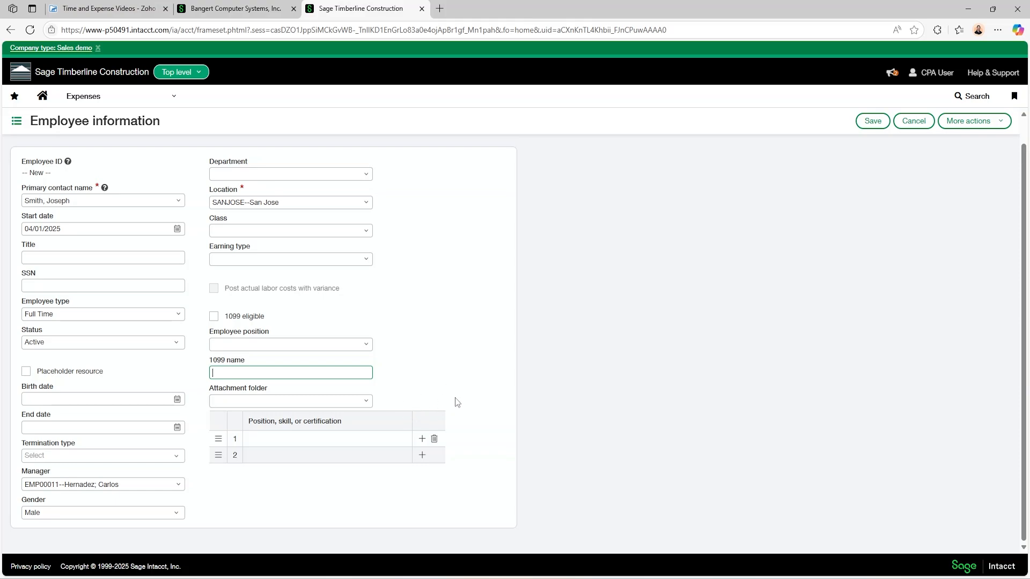
{"action": "left_click", "coordinate": [880, 124]}
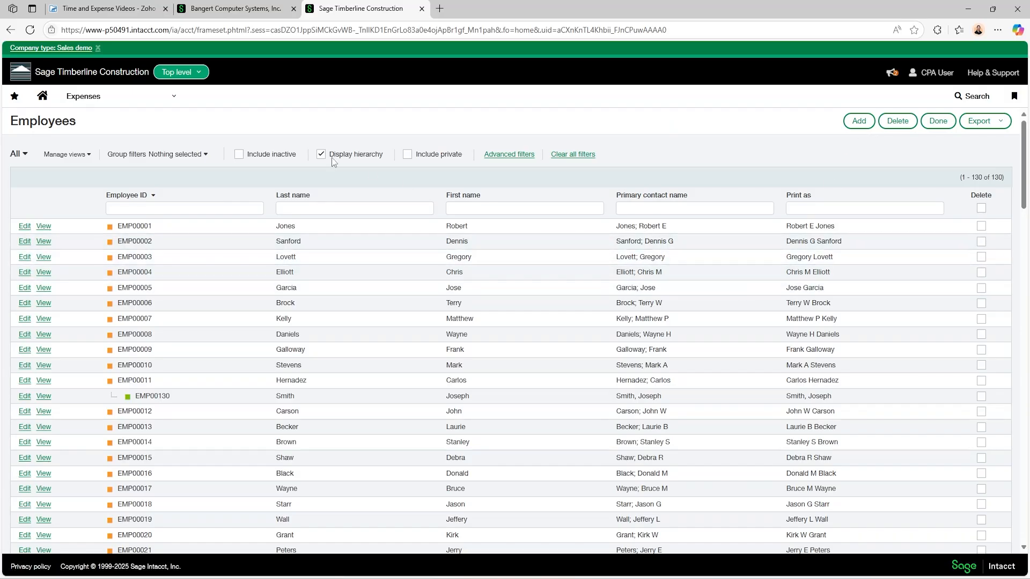
Go to Custom fields under Platform Services object customization.
{"action": "left_click", "coordinate": [156, 102]}
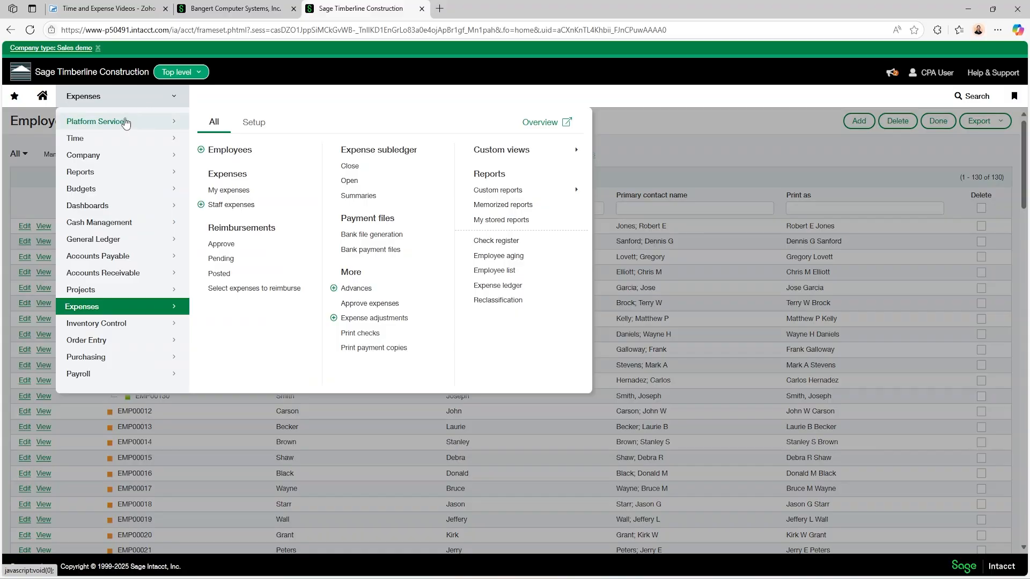
{"action": "mouse_move", "coordinate": [125, 123]}
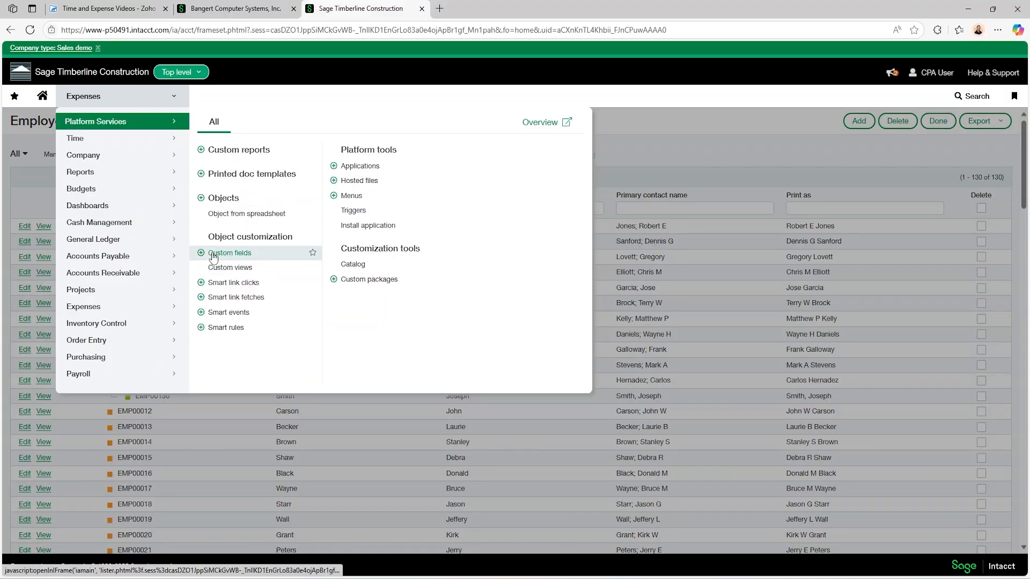
{"action": "left_click", "coordinate": [213, 255]}
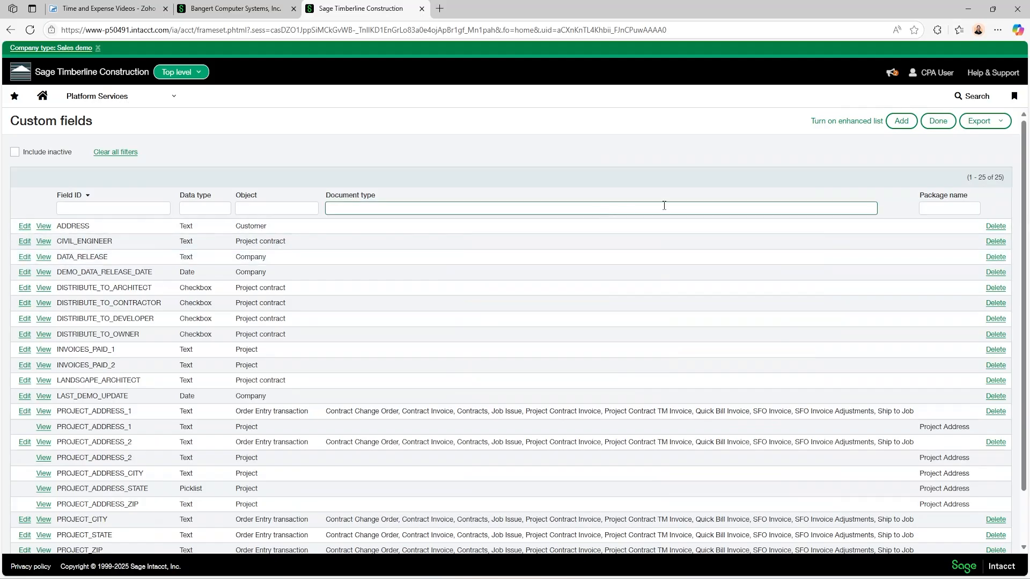
Start a new custom field on the Employee object with the Date data type.
{"action": "left_click", "coordinate": [900, 122]}
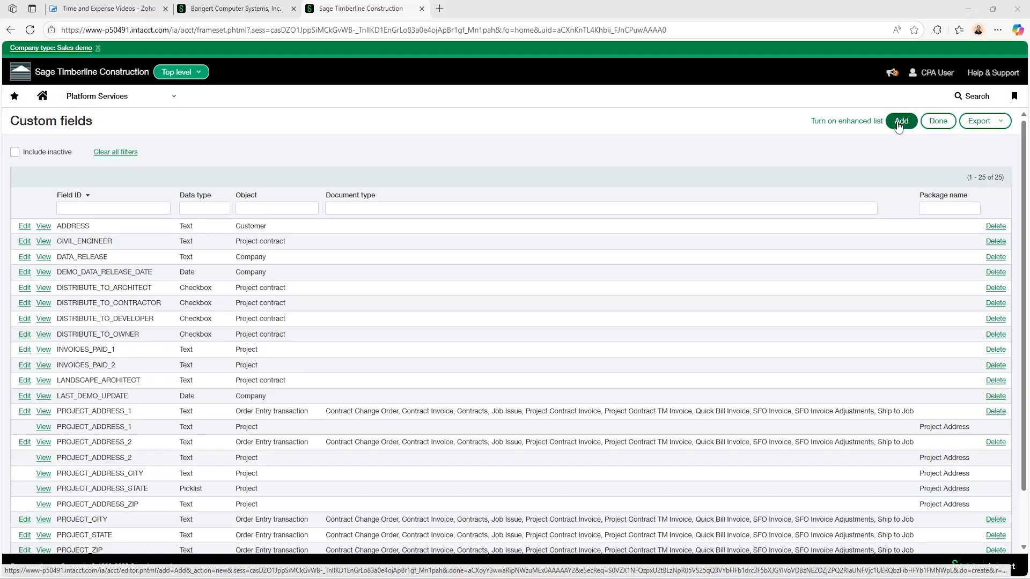
{"action": "left_click", "coordinate": [899, 124]}
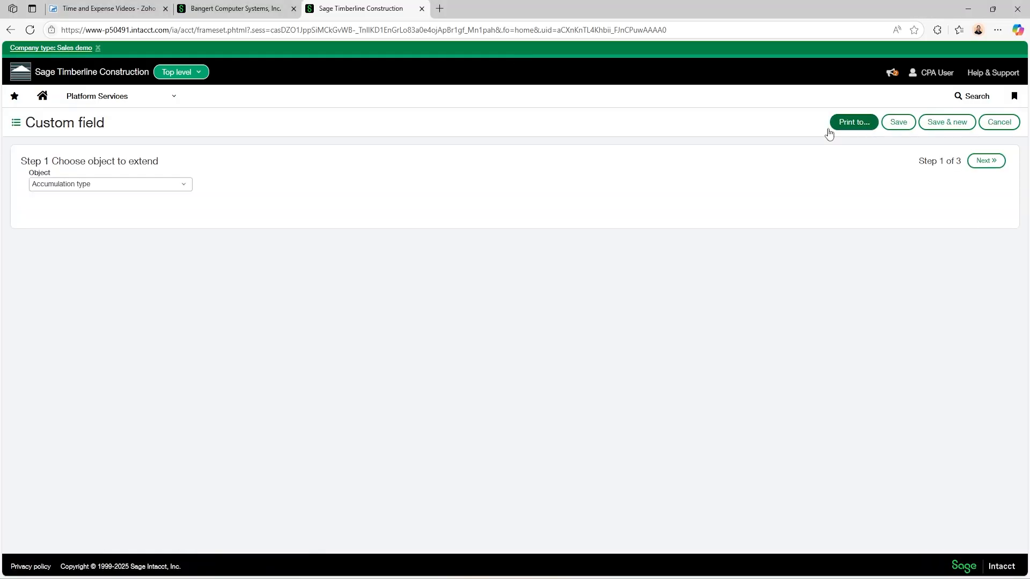
{"action": "left_click", "coordinate": [185, 185]}
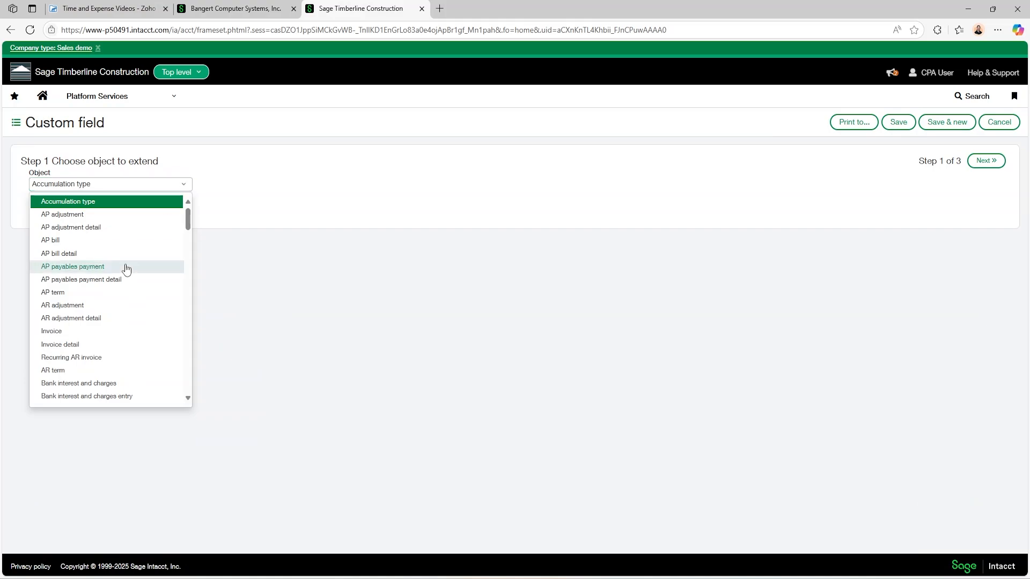
{"action": "scroll", "coordinate": [122, 269], "scroll_direction": "down", "scroll_amount": 5}
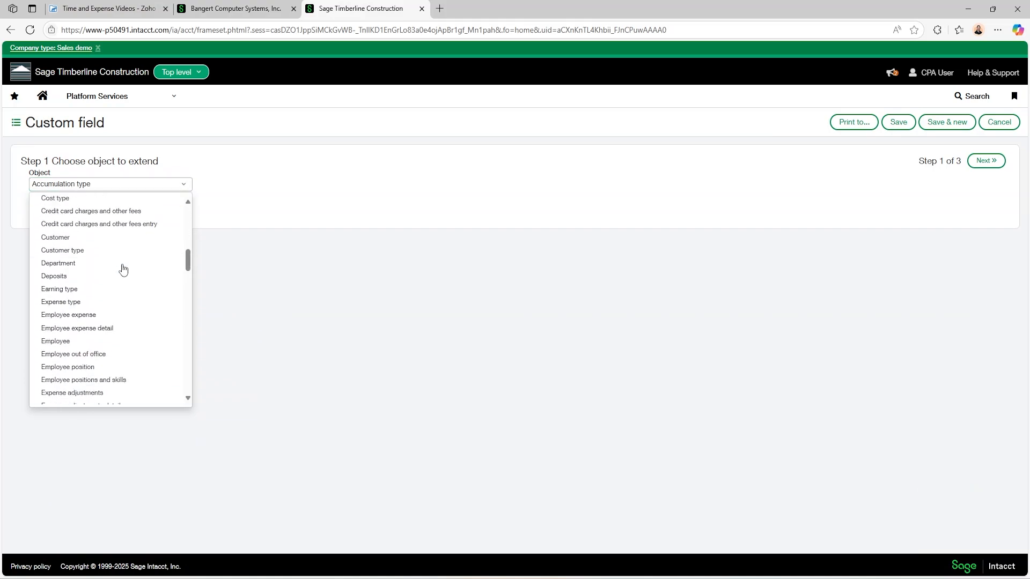
{"action": "left_click", "coordinate": [107, 343]}
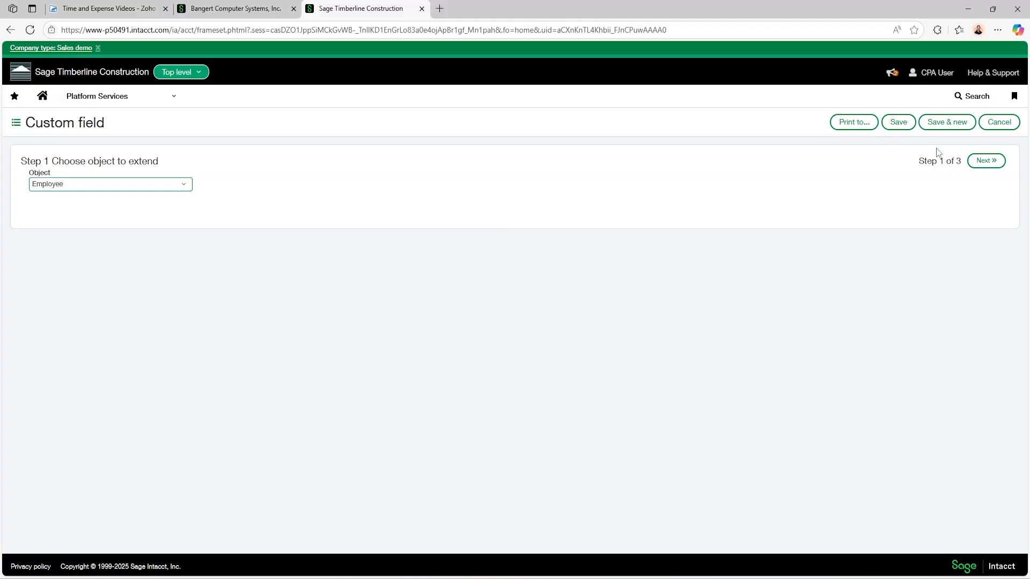
{"action": "left_click", "coordinate": [994, 161]}
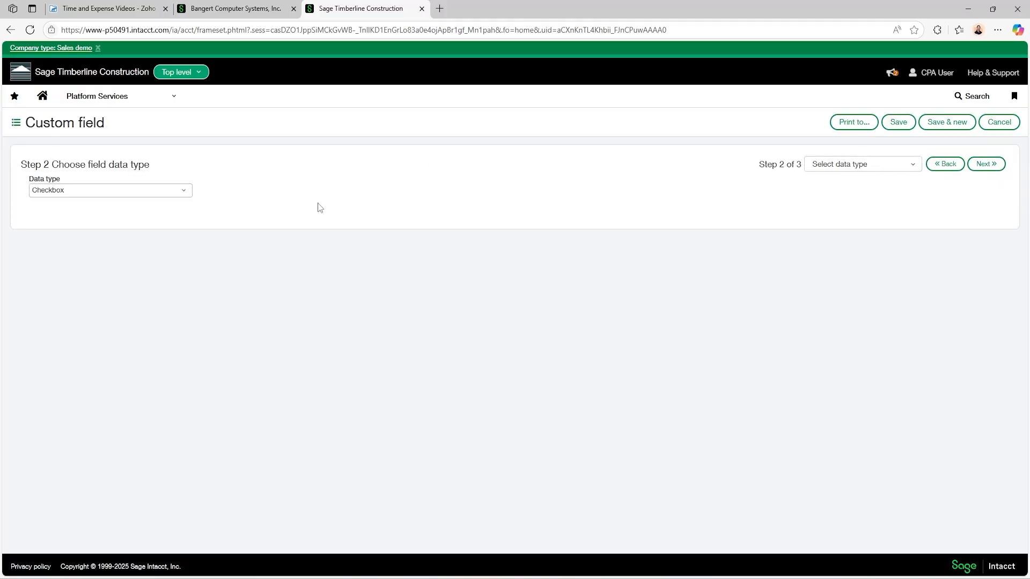
{"action": "left_click", "coordinate": [182, 191]}
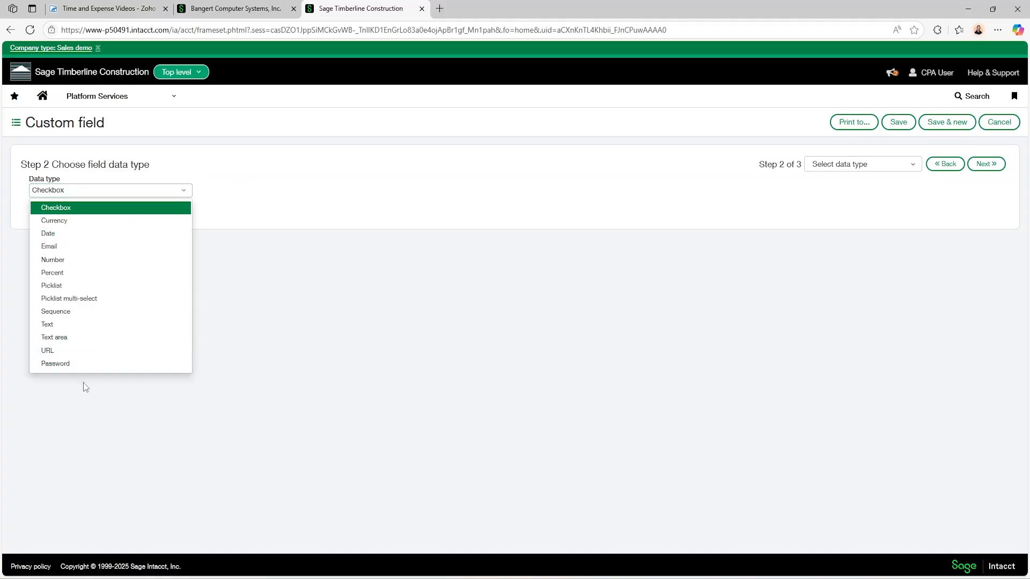
{"action": "left_click", "coordinate": [60, 236]}
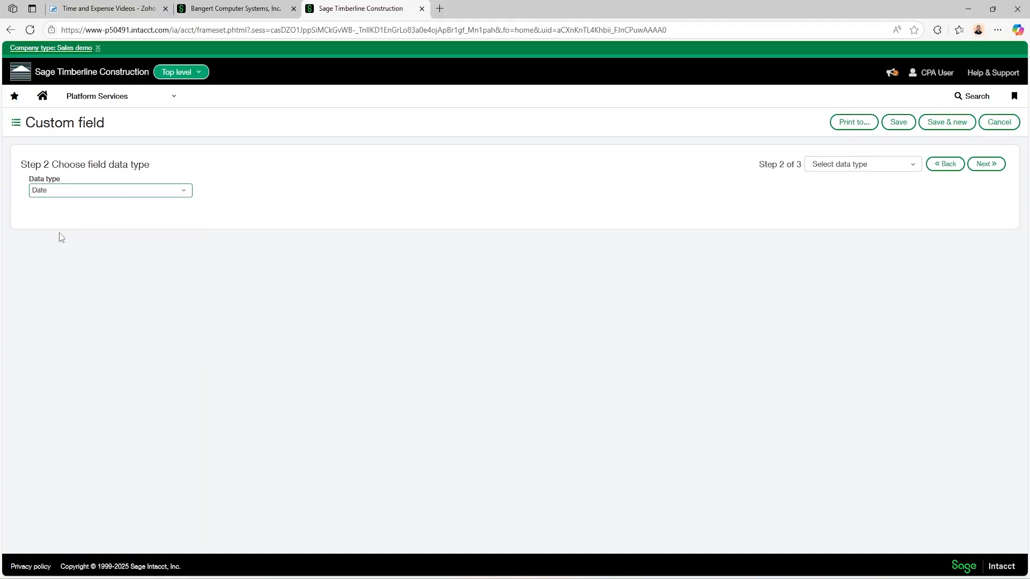
{"action": "left_click", "coordinate": [978, 170]}
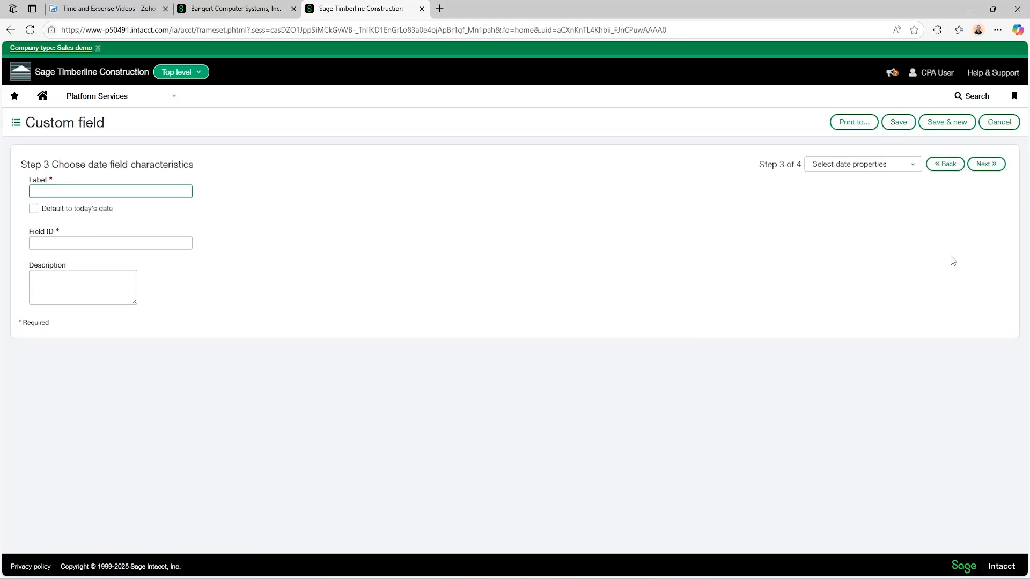
Label the date field 'Rehire Date' with ID REHIRE_DATE and save it.
{"action": "type", "text": "Rehire Date"}
{"action": "key", "text": "Tab"}
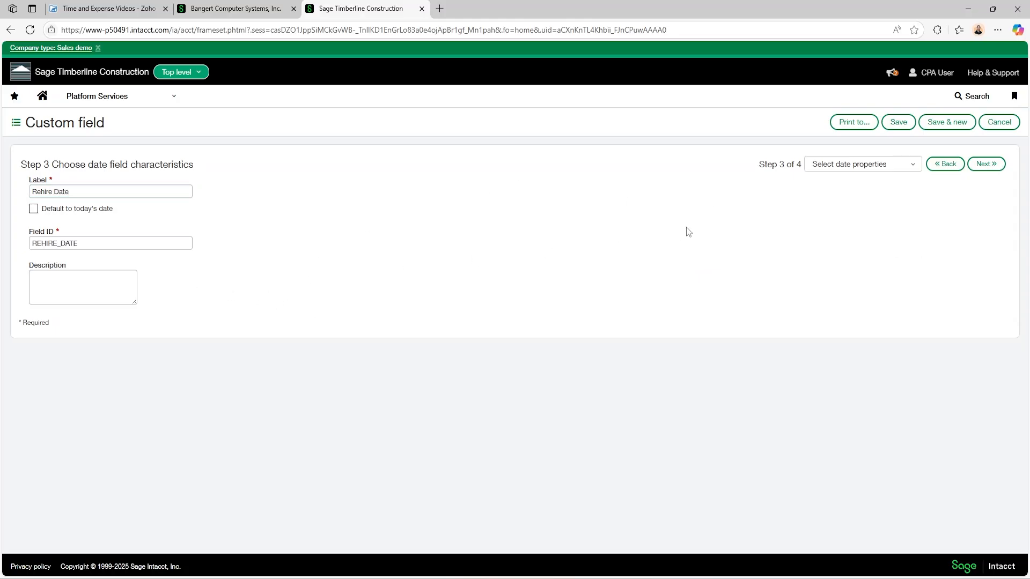
{"action": "left_click", "coordinate": [96, 287]}
{"action": "left_click", "coordinate": [989, 166]}
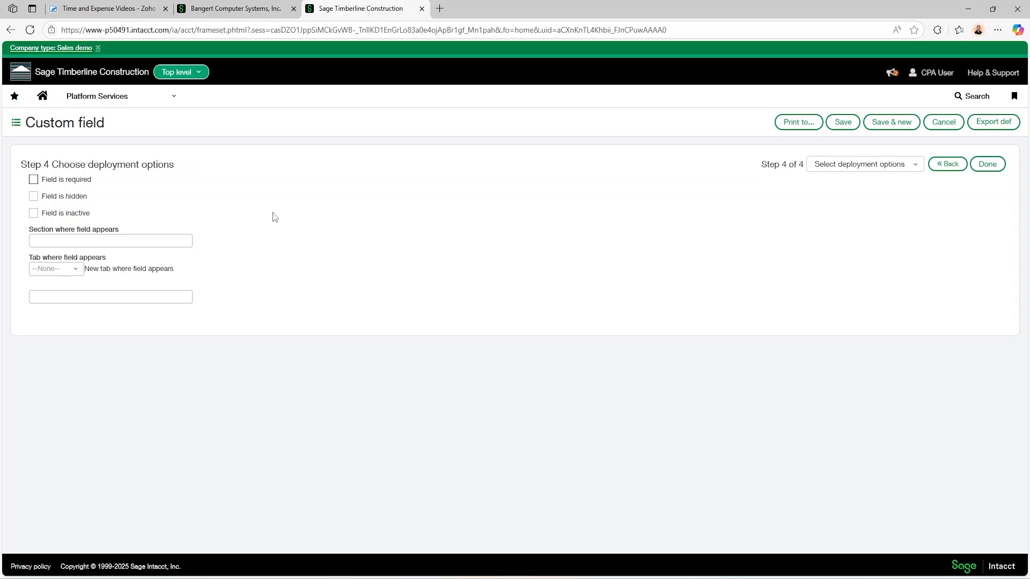
{"action": "left_click", "coordinate": [843, 127]}
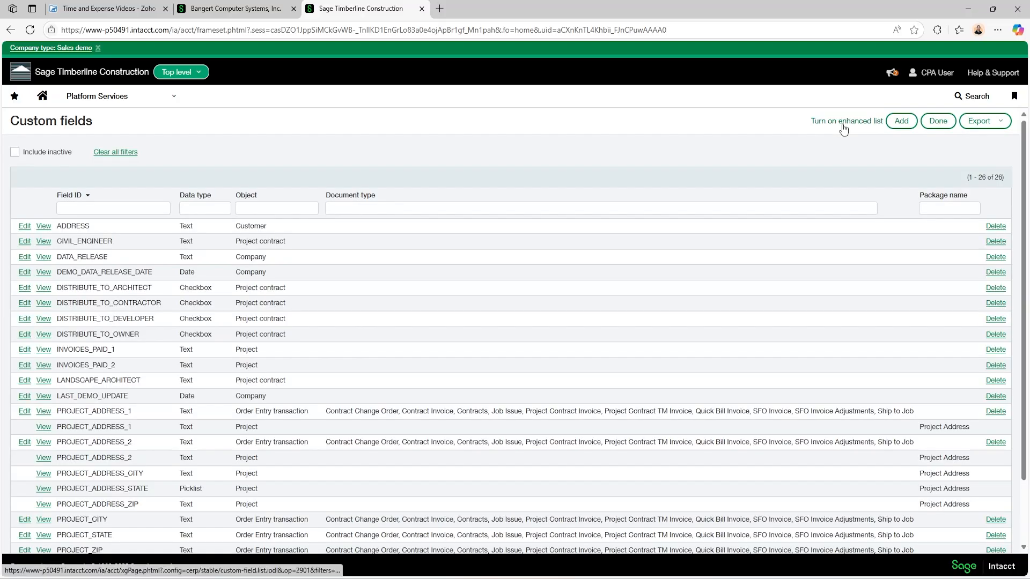
Open the last employee in the Employees list for editing.
{"action": "left_click", "coordinate": [151, 106]}
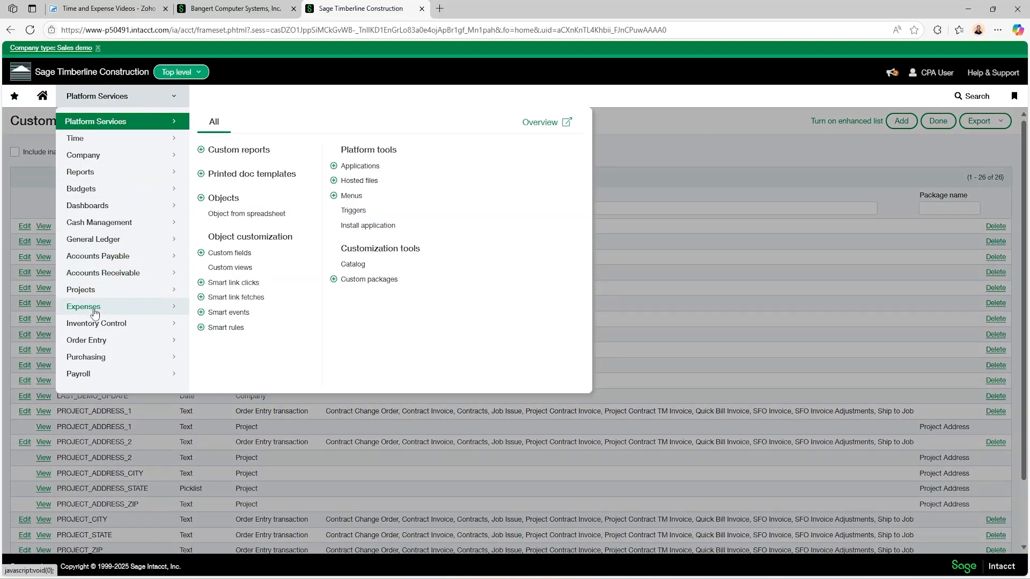
{"action": "mouse_move", "coordinate": [95, 310]}
{"action": "left_click", "coordinate": [215, 151]}
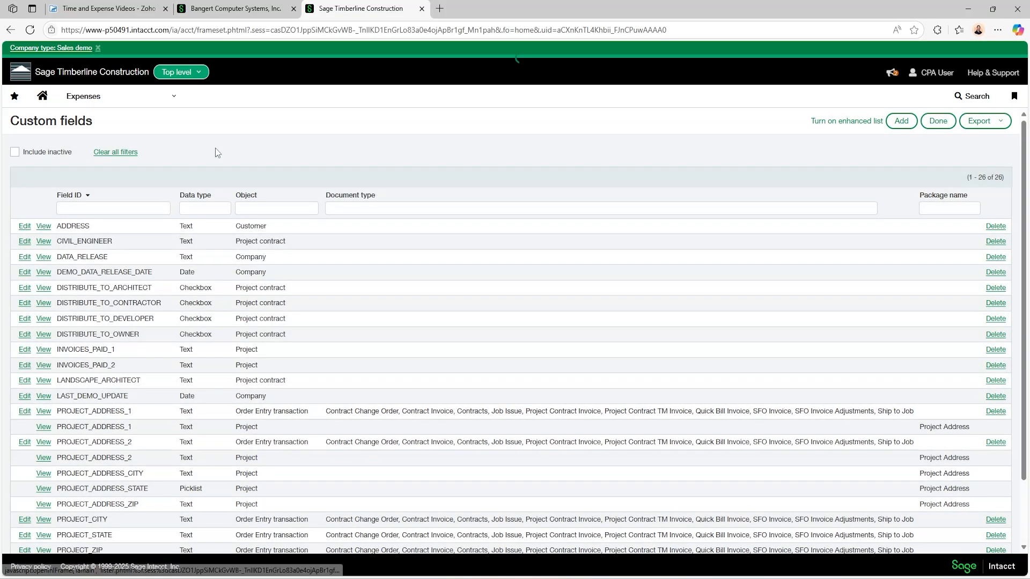
{"action": "left_click_drag", "start_coordinate": [1024, 162], "coordinate": [993, 513]}
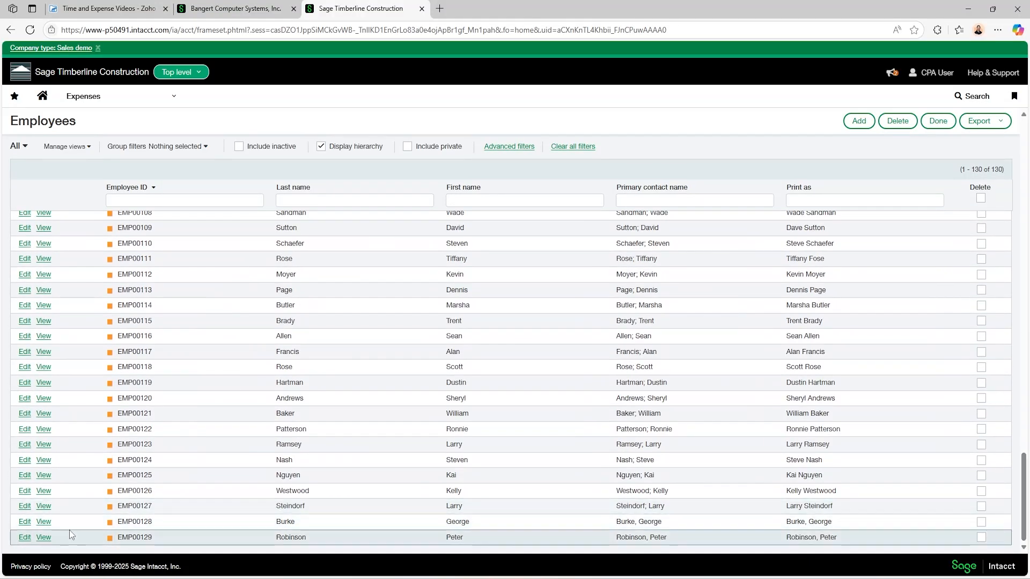
{"action": "left_click", "coordinate": [21, 538]}
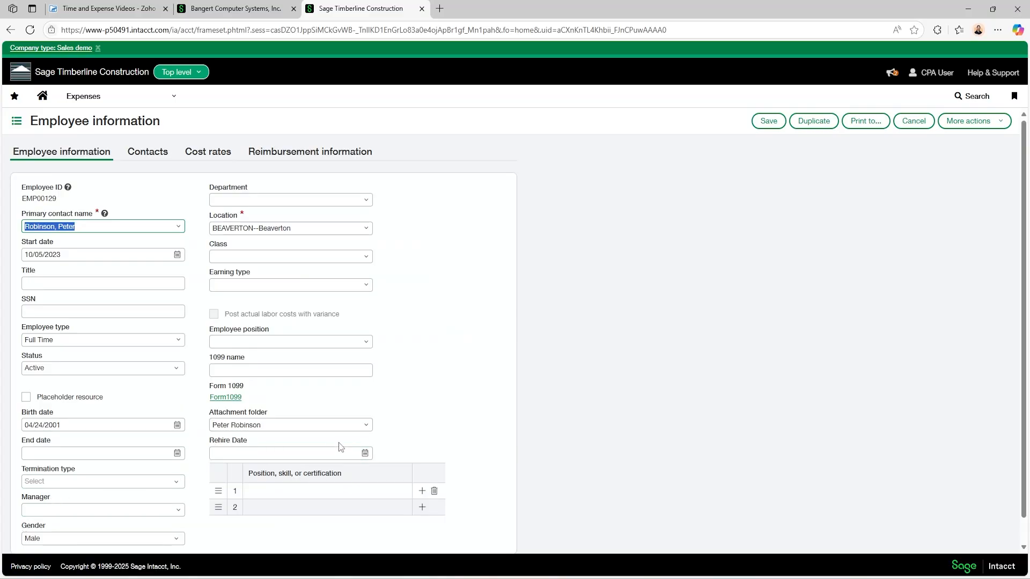
Set the employee's Rehire Date to 03/06/2025.
{"action": "left_click", "coordinate": [365, 454]}
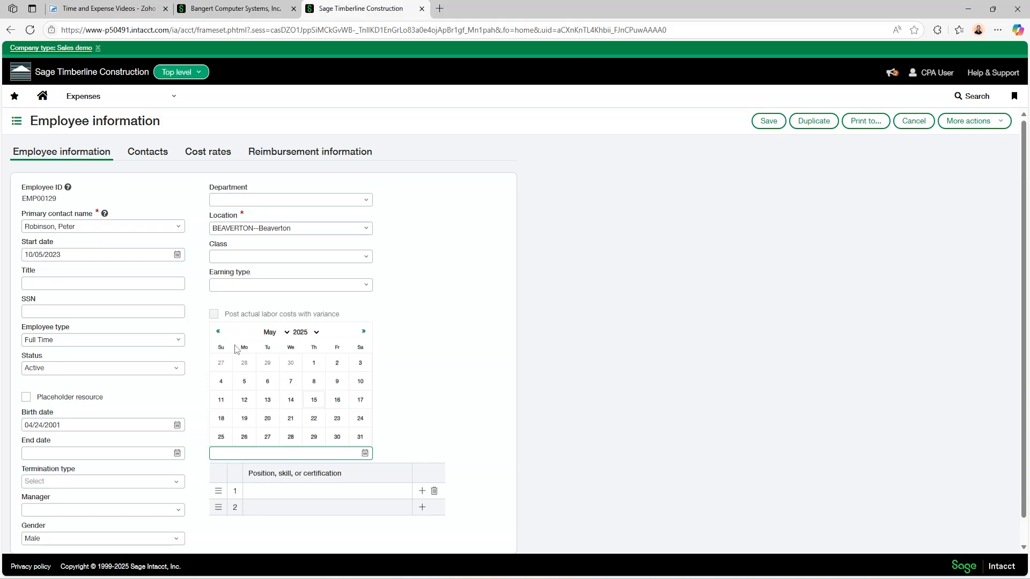
{"action": "left_click", "coordinate": [219, 332]}
{"action": "left_click", "coordinate": [220, 333]}
{"action": "left_click", "coordinate": [317, 380]}
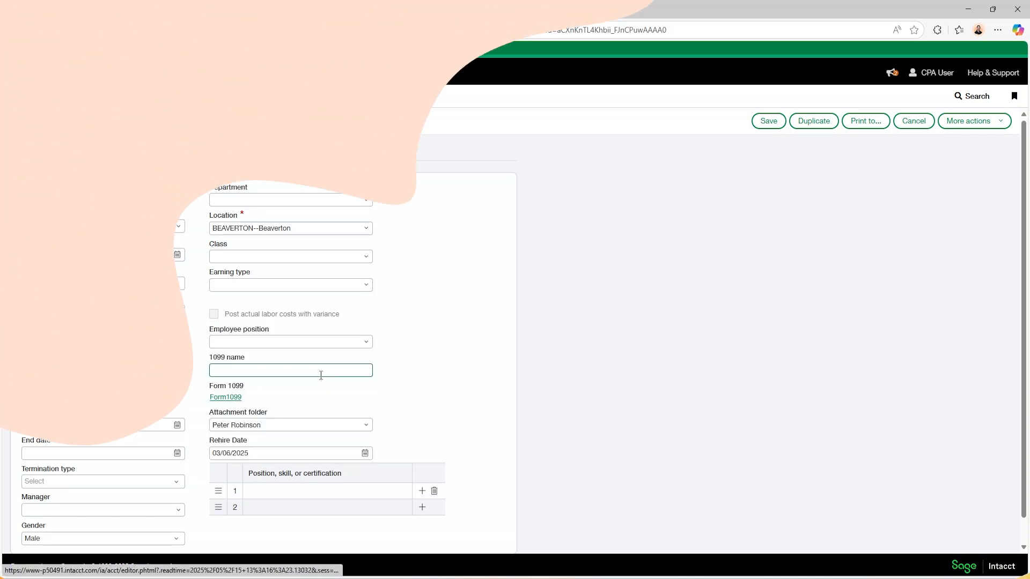